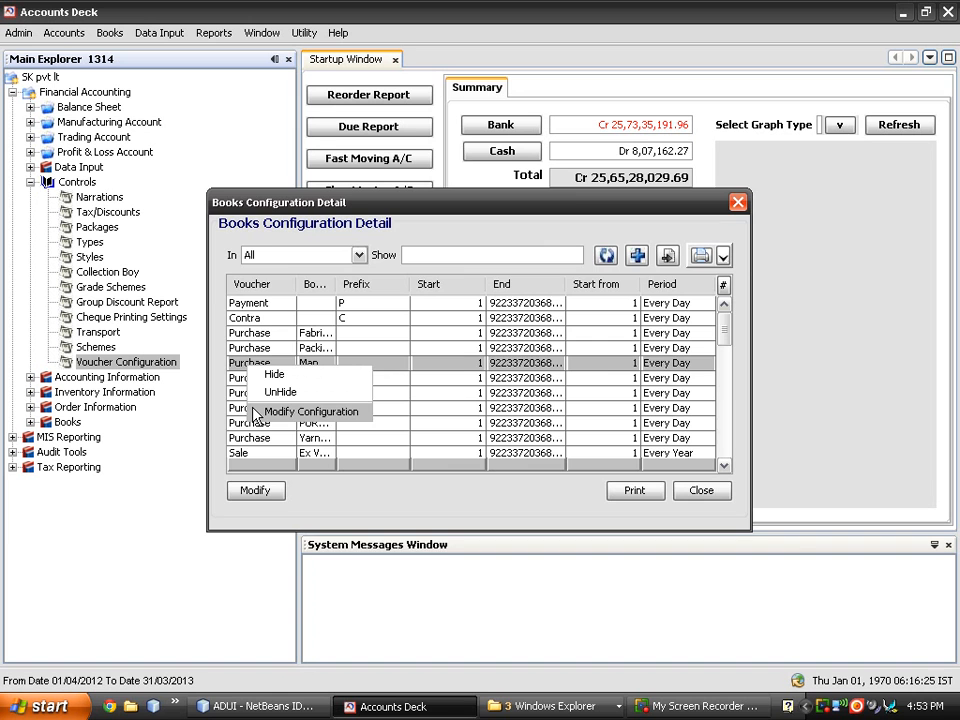
Open the selected Purchase book's configuration for modification, setting its print format to Hotel Invoice Format and the print's font size to 2.
{"action": "left_click", "coordinate": [256, 413]}
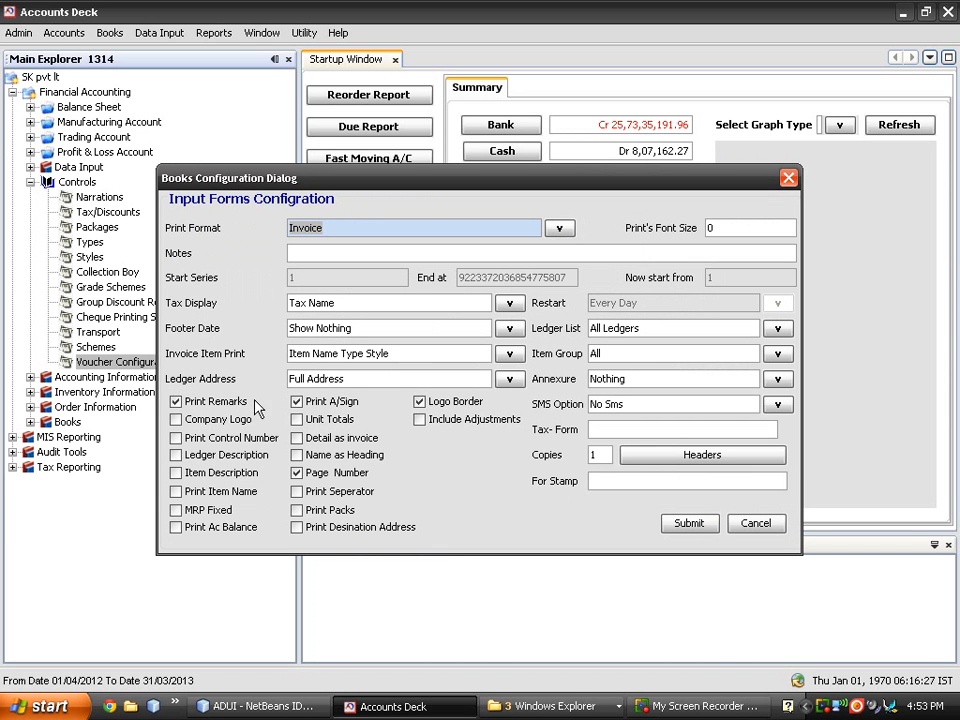
{"action": "left_click", "coordinate": [556, 230]}
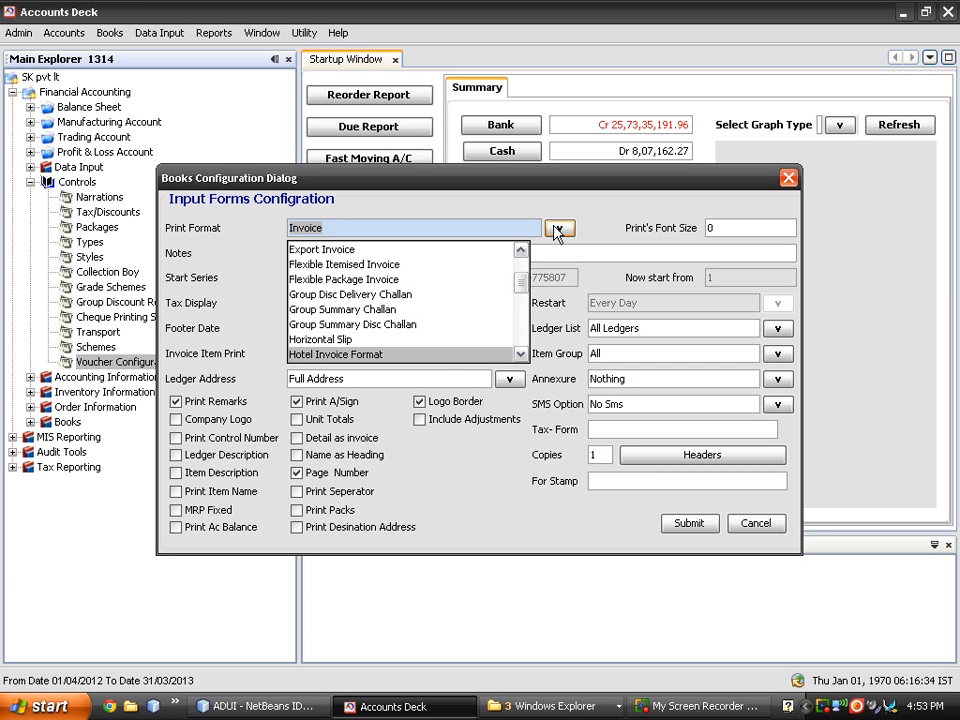
{"action": "left_click", "coordinate": [558, 230]}
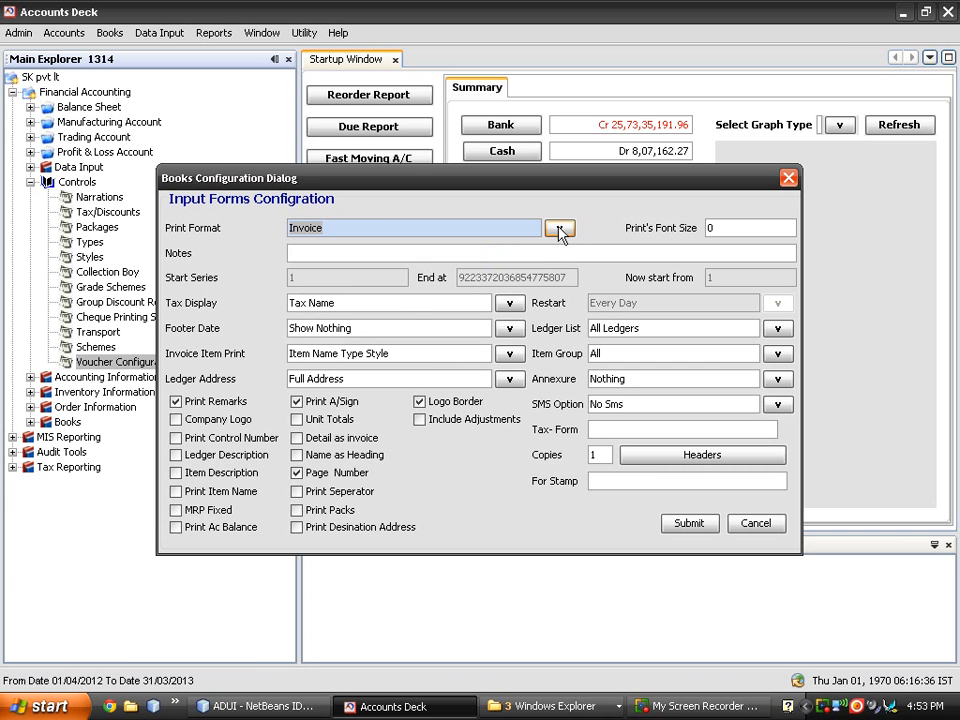
{"action": "key", "text": "Down"}
{"action": "left_click", "coordinate": [710, 224]}
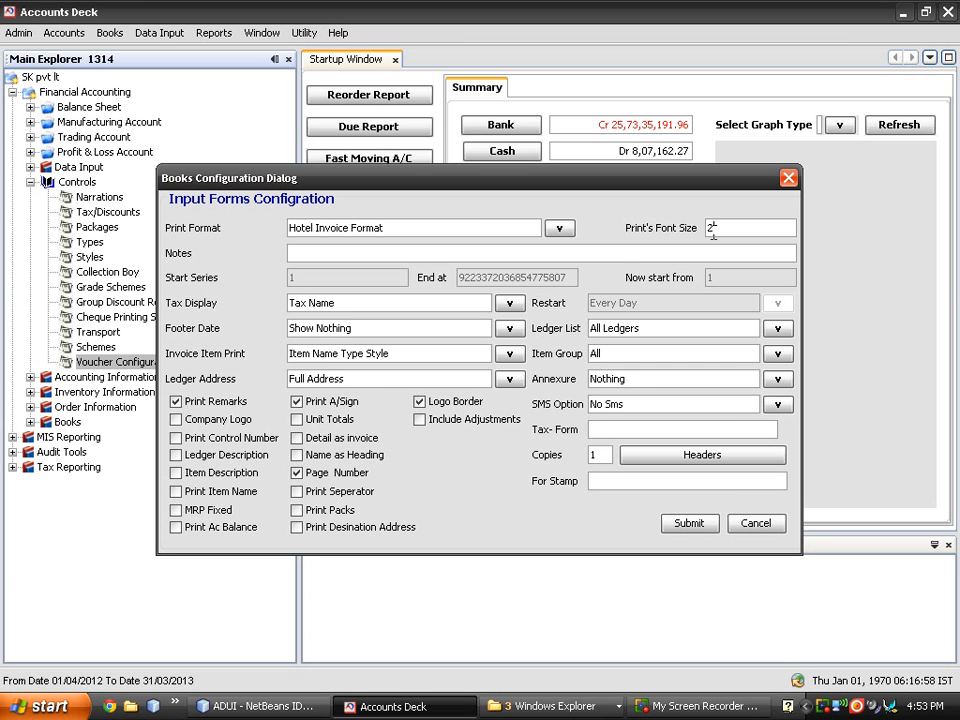
{"action": "left_click", "coordinate": [624, 256]}
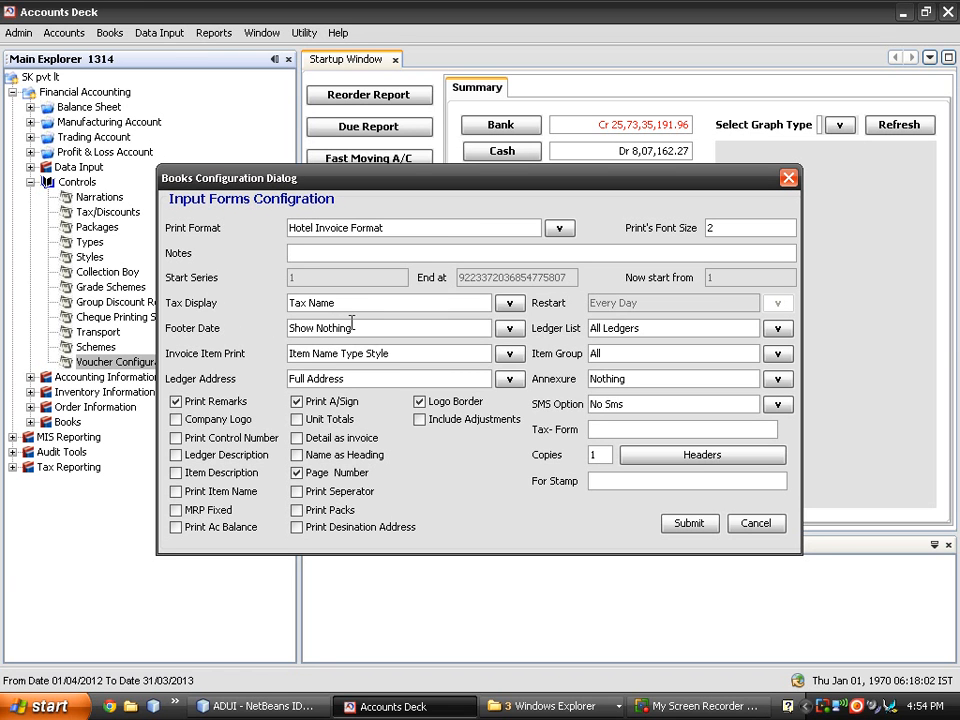
Review the available options for Tax Display, Footer Date, Ledger List, Invoice Item Print, Item Group, Ledger Address and Annexure.
{"action": "left_click", "coordinate": [508, 305]}
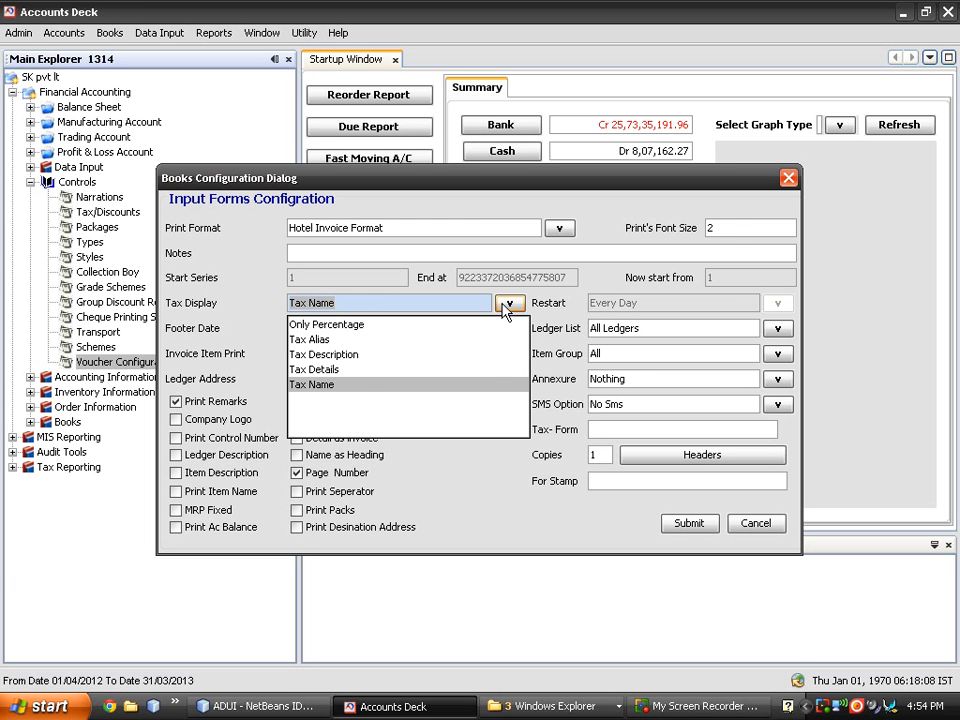
{"action": "left_click", "coordinate": [508, 305]}
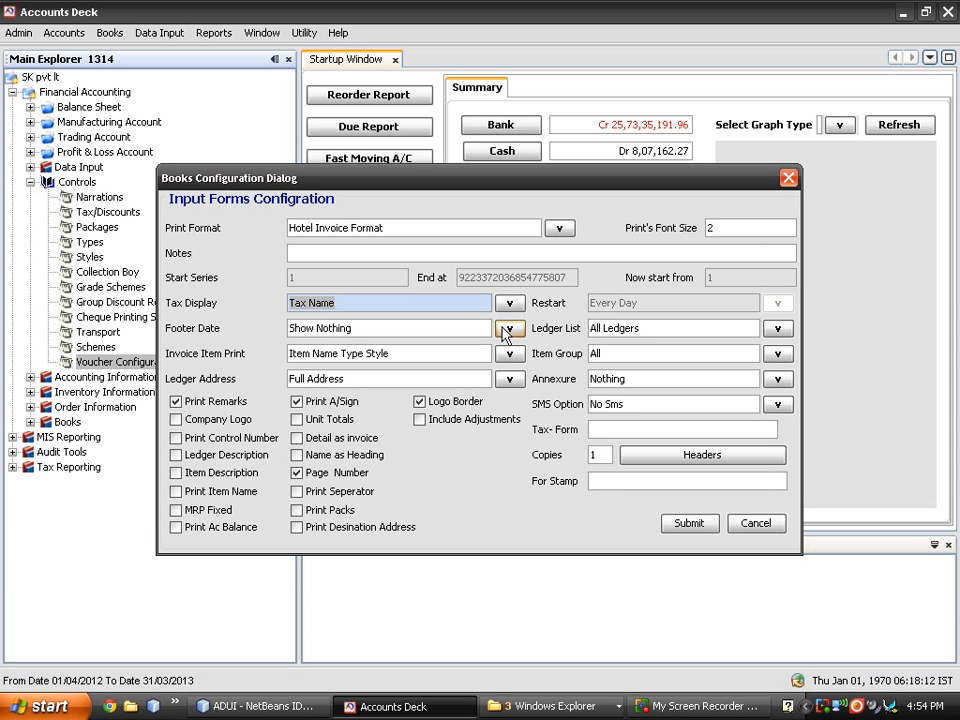
{"action": "left_click", "coordinate": [508, 329]}
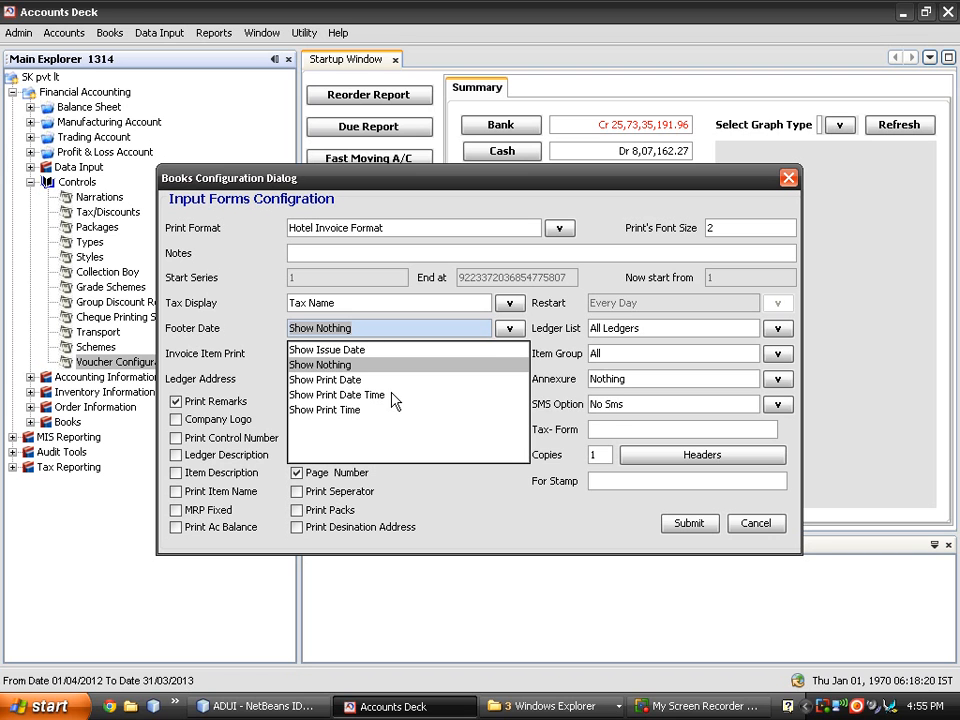
{"action": "key", "text": "Escape"}
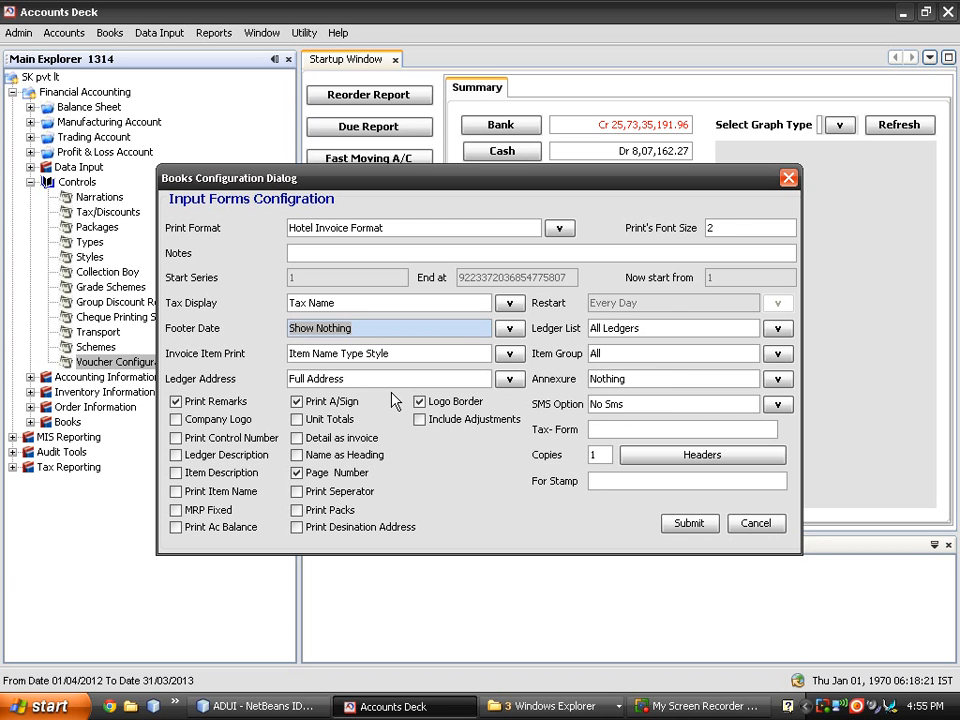
{"action": "left_click", "coordinate": [777, 330]}
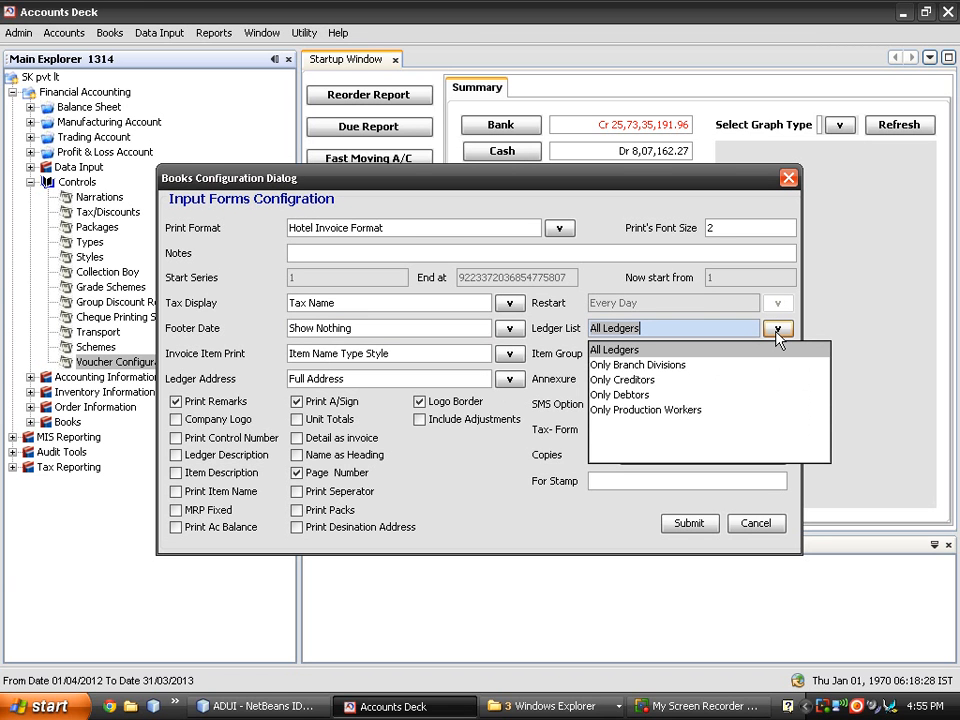
{"action": "left_click", "coordinate": [777, 334]}
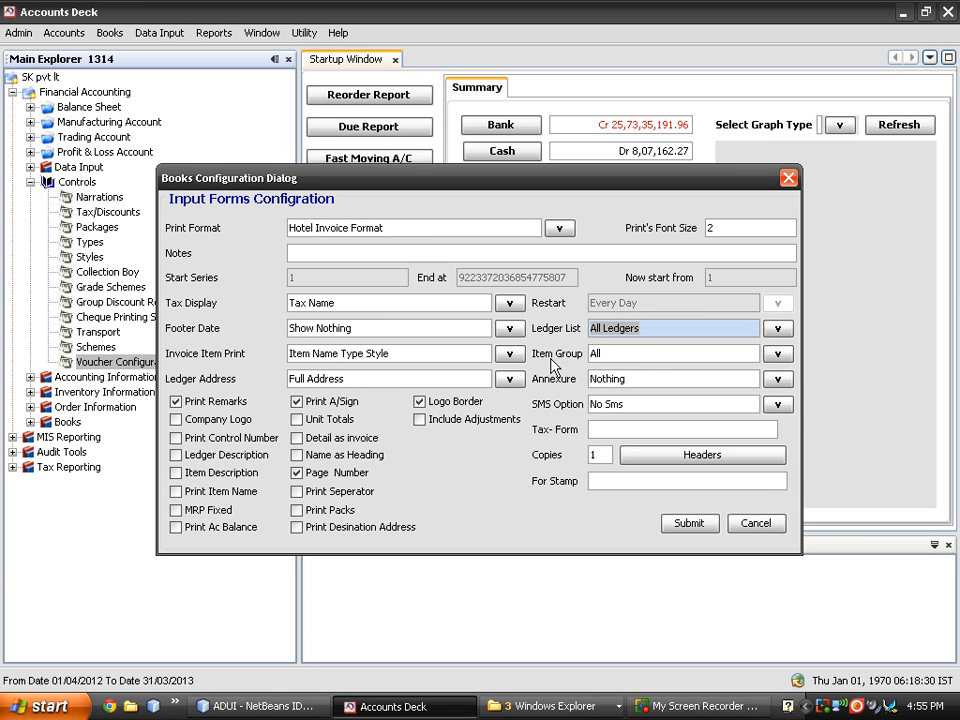
{"action": "left_click", "coordinate": [514, 356]}
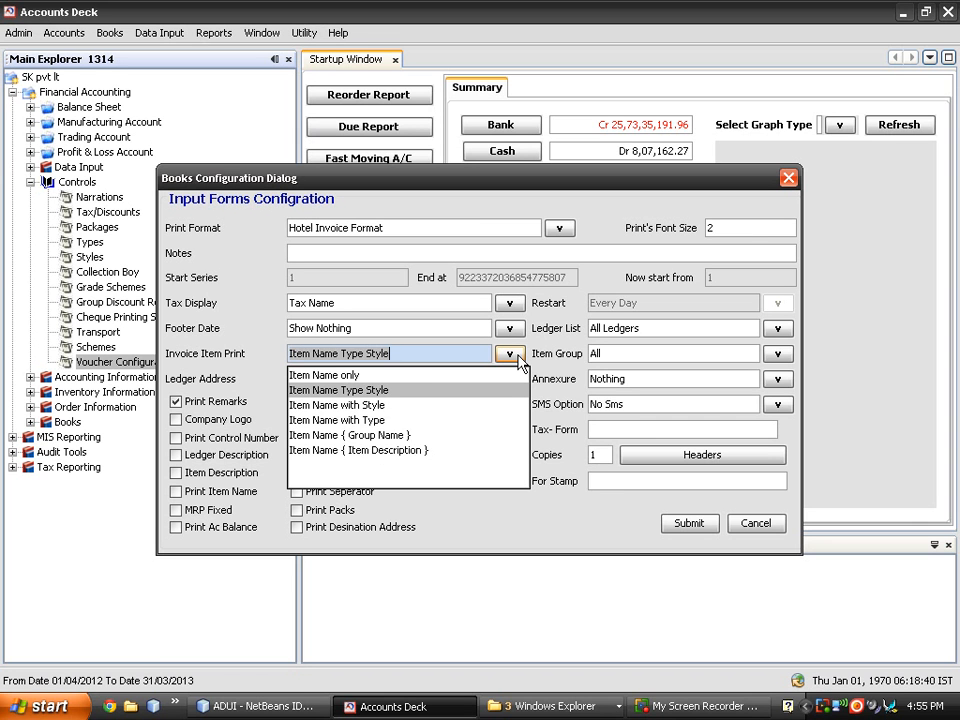
{"action": "left_click", "coordinate": [777, 355]}
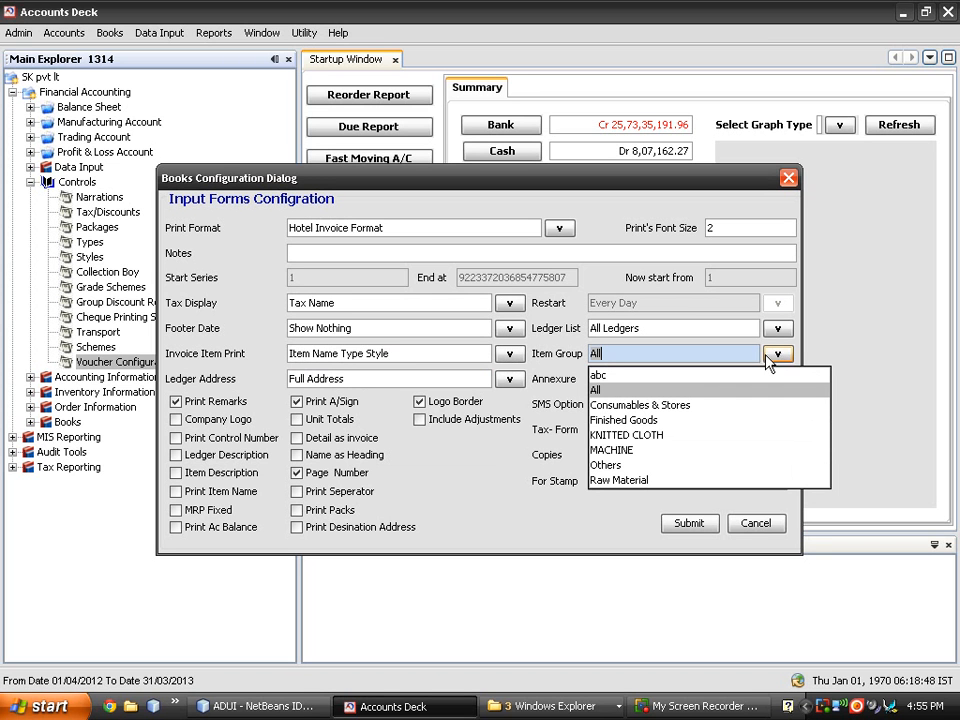
{"action": "left_click", "coordinate": [510, 380]}
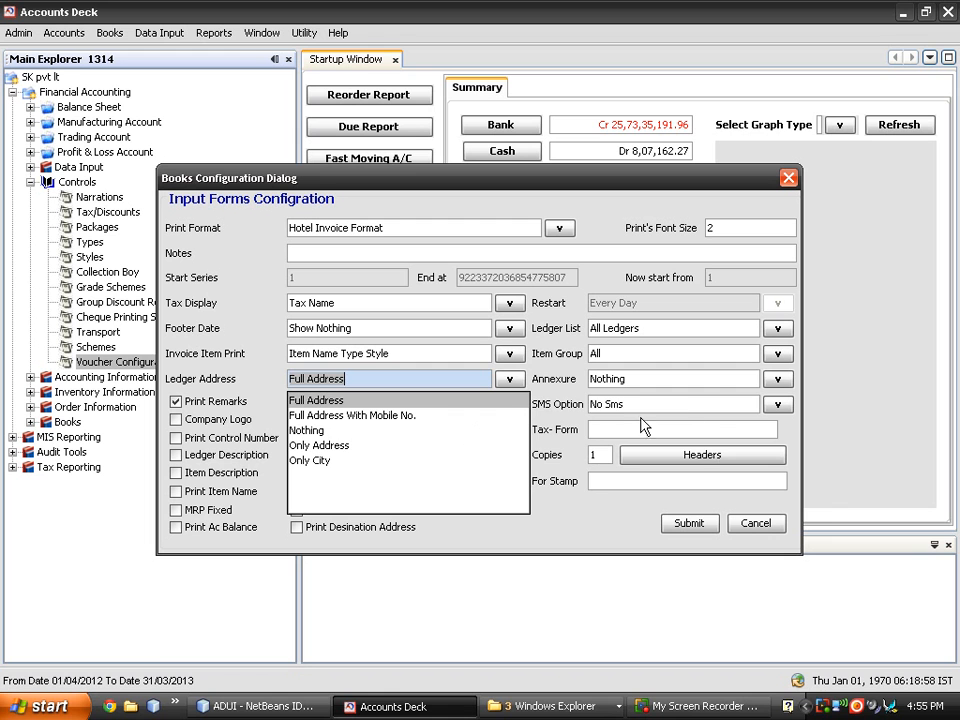
{"action": "left_click", "coordinate": [777, 379]}
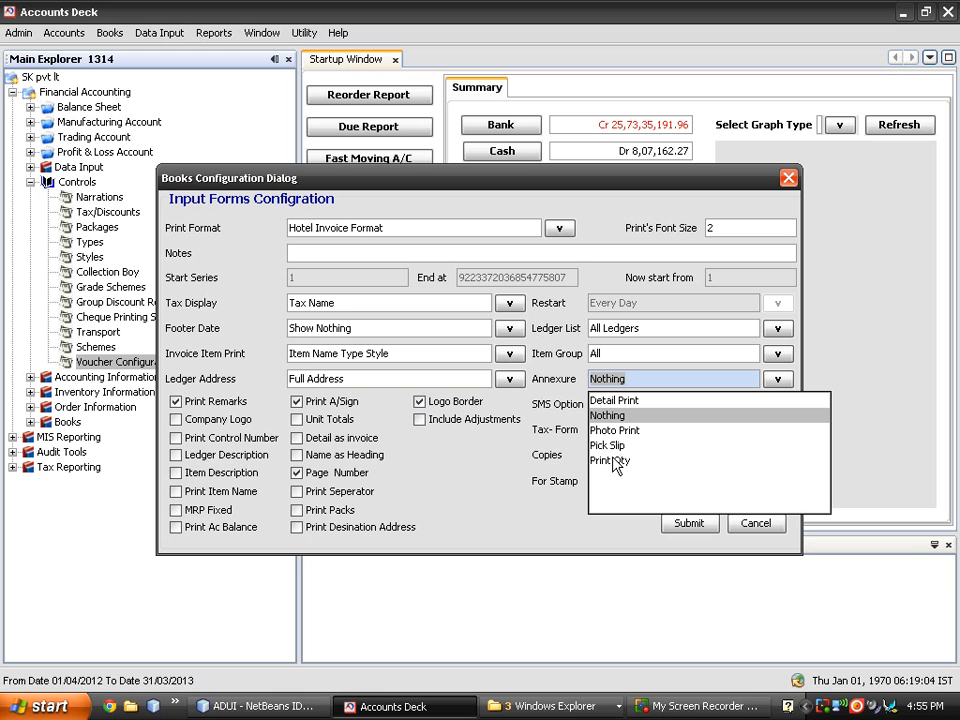
{"action": "key", "text": "Escape"}
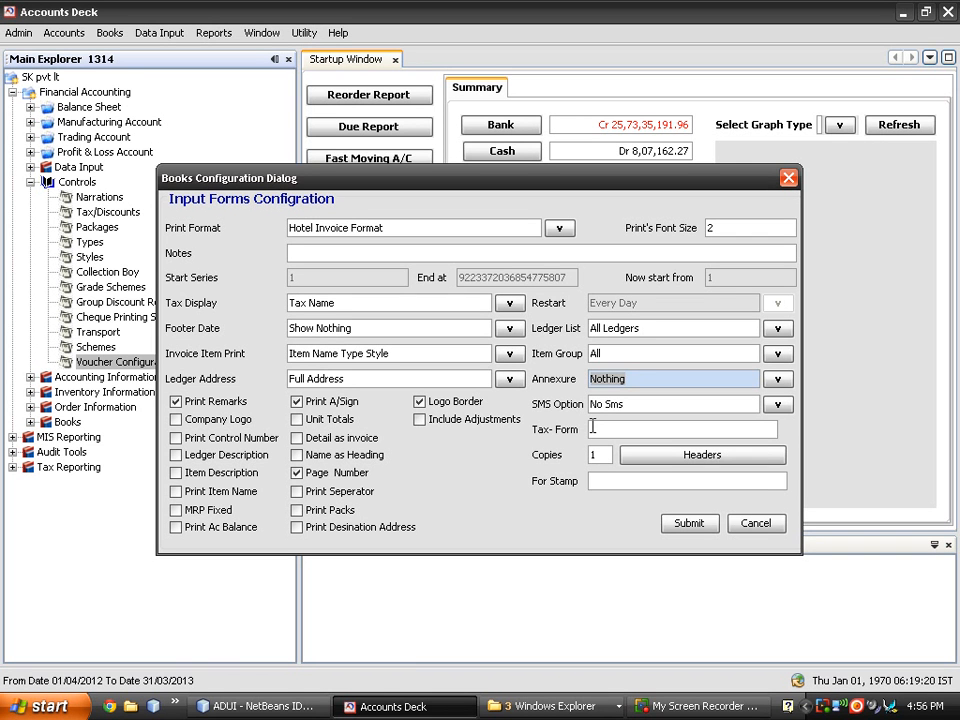
Set the number of copies to 2 and view the Add Header dialog without adding a header.
{"action": "left_click", "coordinate": [593, 428]}
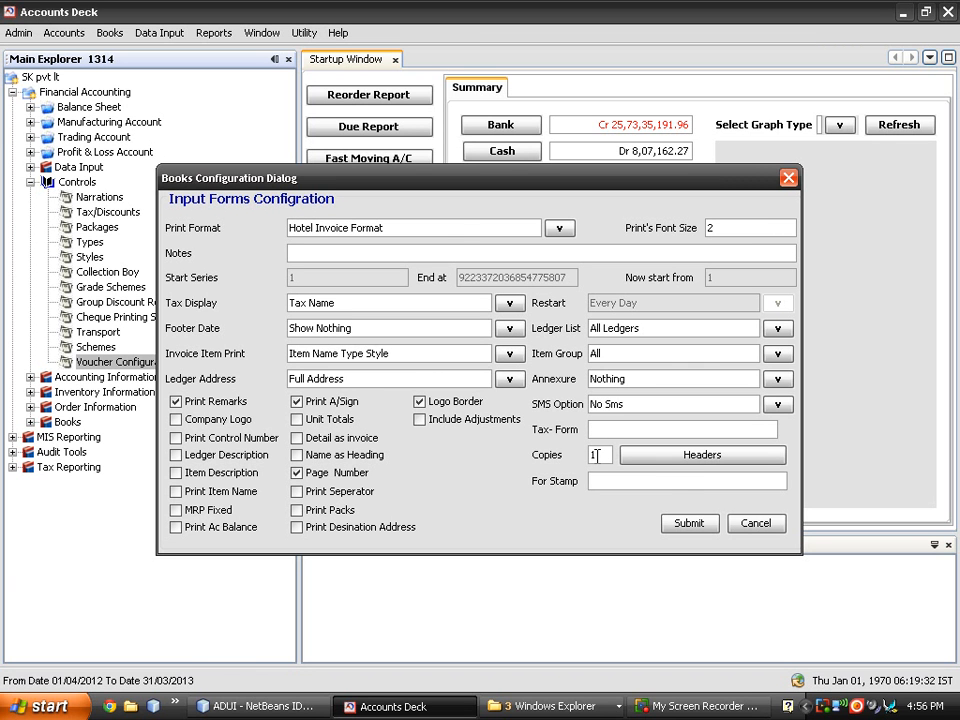
{"action": "left_click_drag", "start_coordinate": [597, 455], "coordinate": [589, 455]}
{"action": "type", "text": "2"}
{"action": "left_click", "coordinate": [673, 464]}
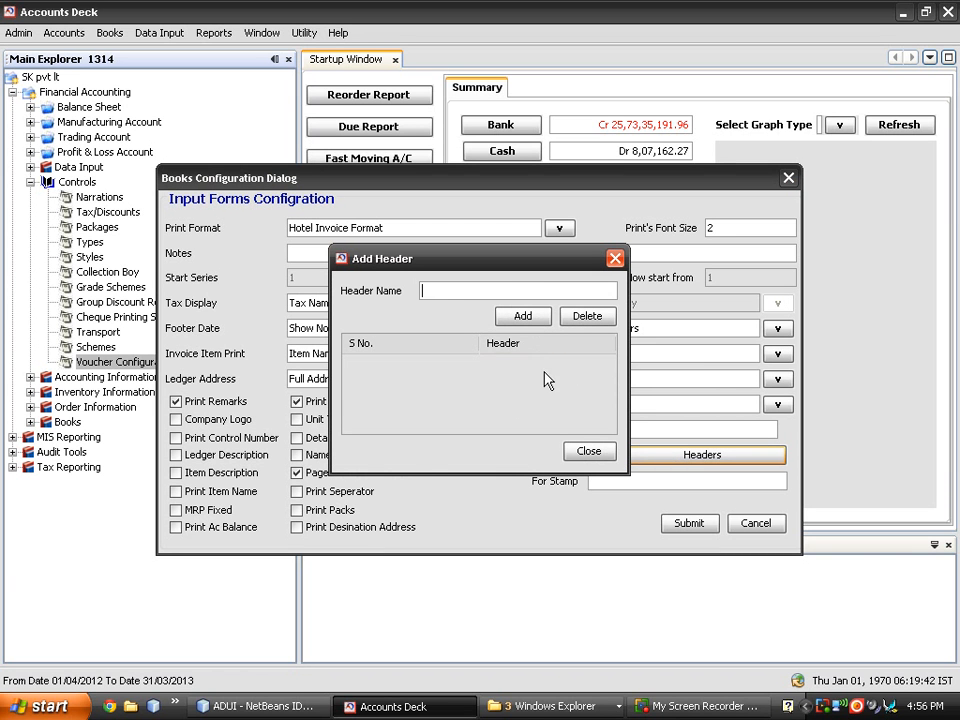
{"action": "left_click", "coordinate": [616, 259]}
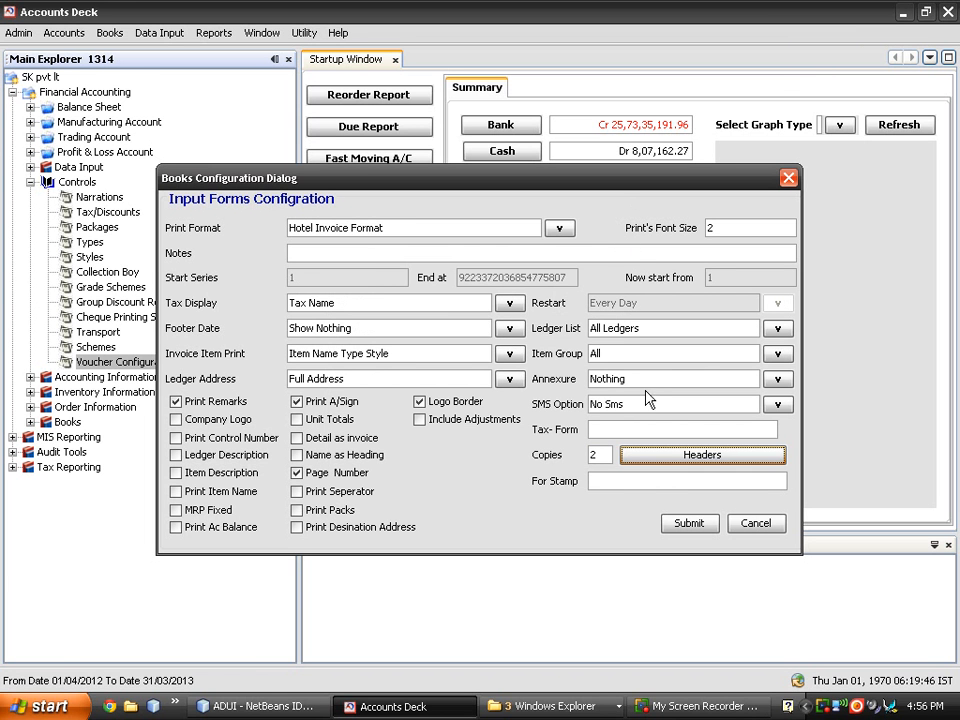
{"action": "left_click", "coordinate": [636, 480]}
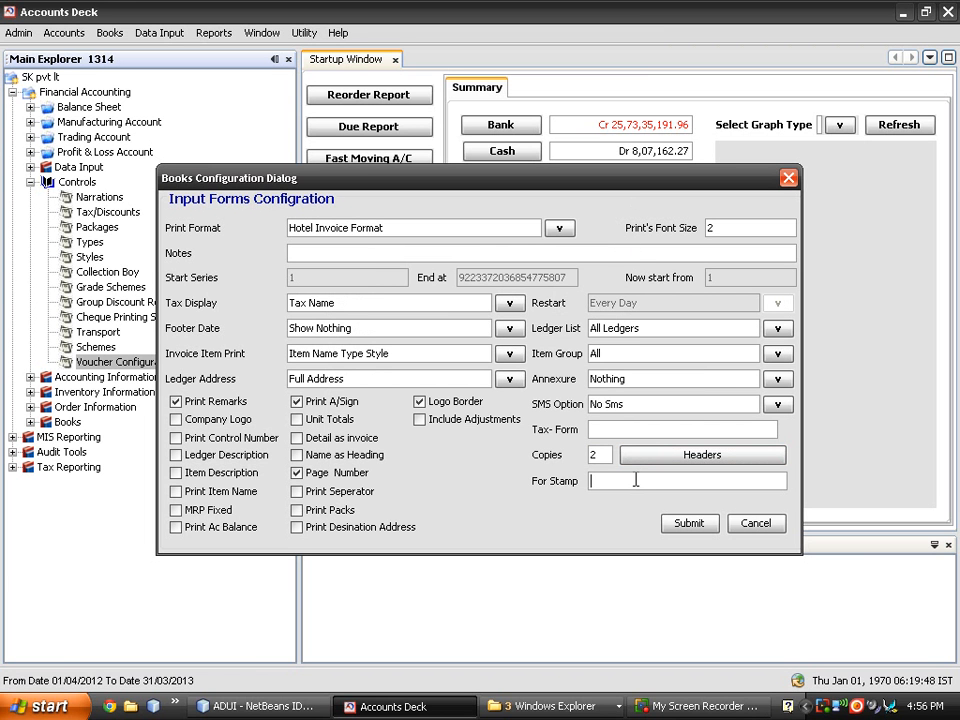
Enable the Company Logo, Ledger Description, Item Description and Print Ac Balance options.
{"action": "left_click", "coordinate": [176, 421]}
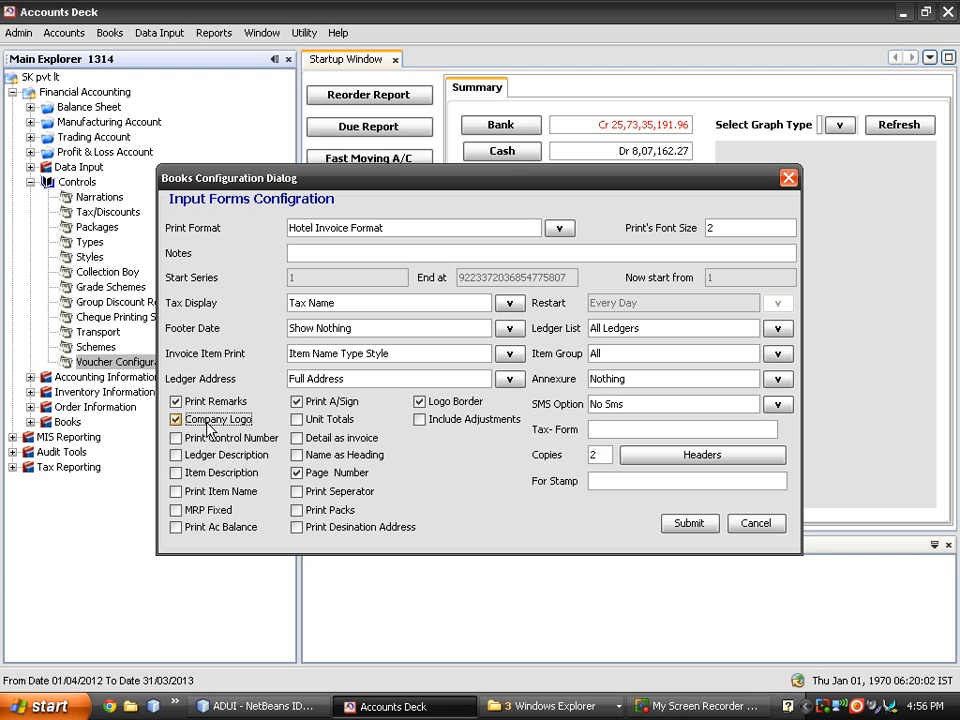
{"action": "left_click", "coordinate": [176, 456]}
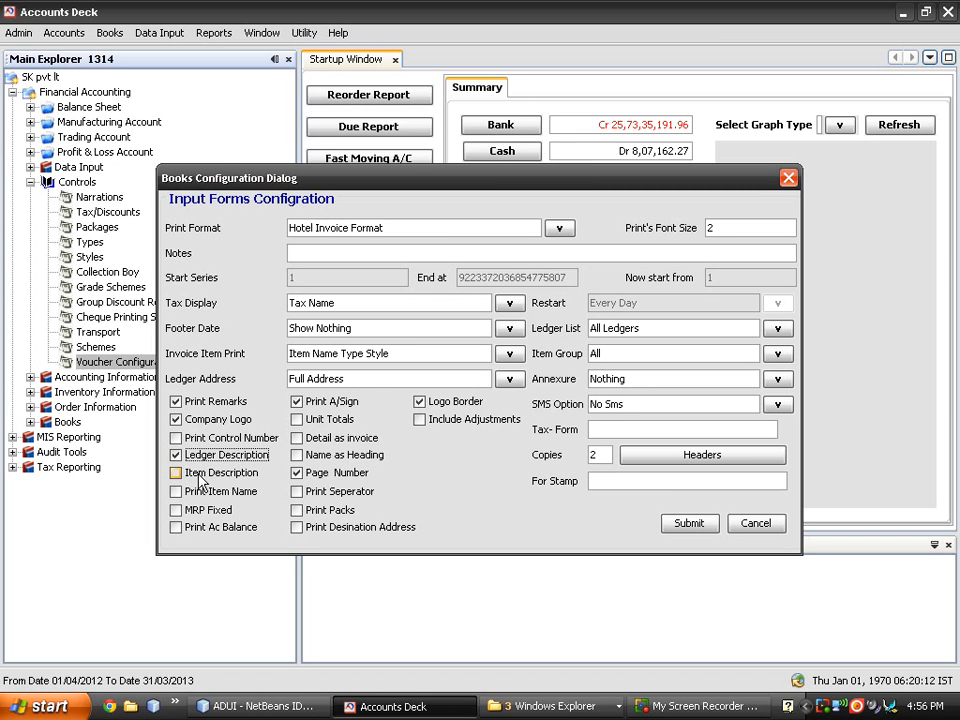
{"action": "left_click", "coordinate": [182, 478]}
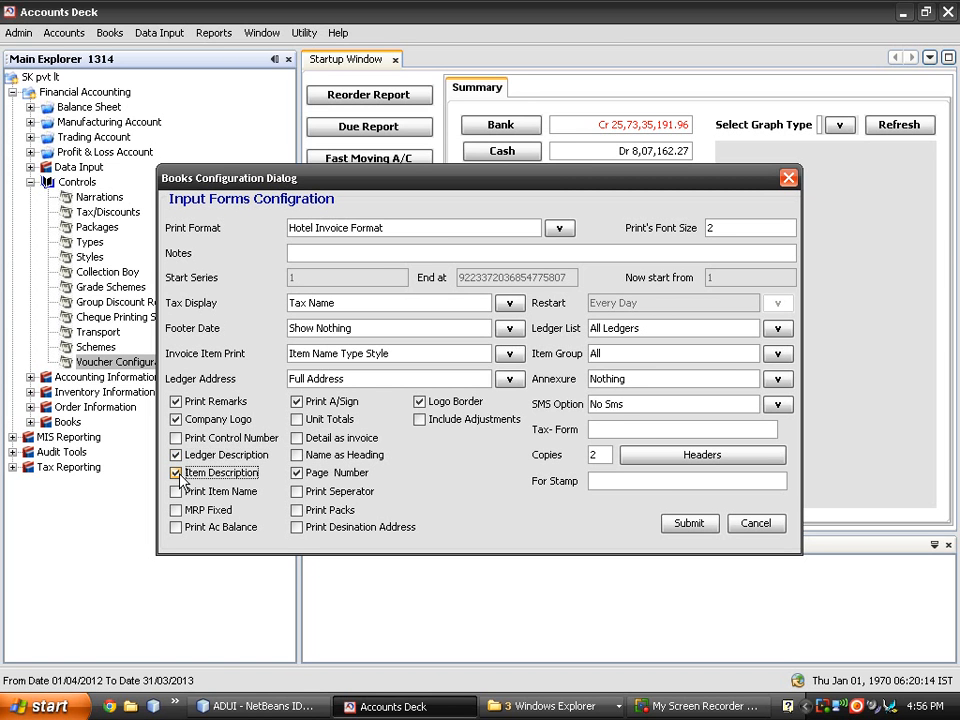
{"action": "left_click", "coordinate": [177, 528]}
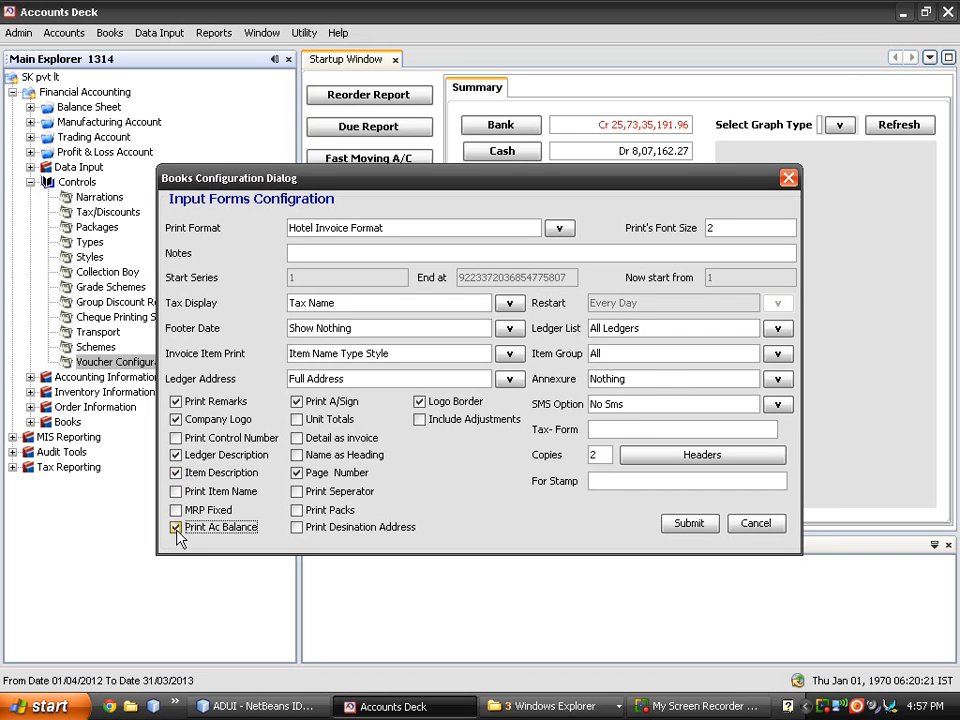
Enable Unit Totals, Detail as invoice and Name as Heading, keeping Print A/Sign enabled.
{"action": "left_click", "coordinate": [297, 401]}
{"action": "left_click", "coordinate": [297, 401]}
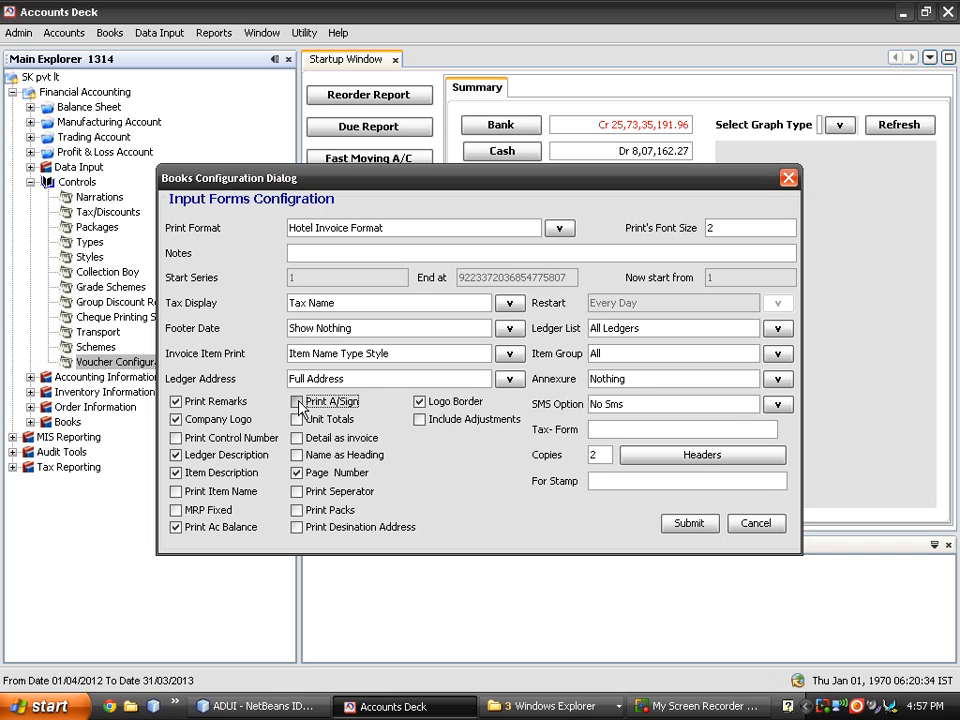
{"action": "left_click", "coordinate": [297, 421]}
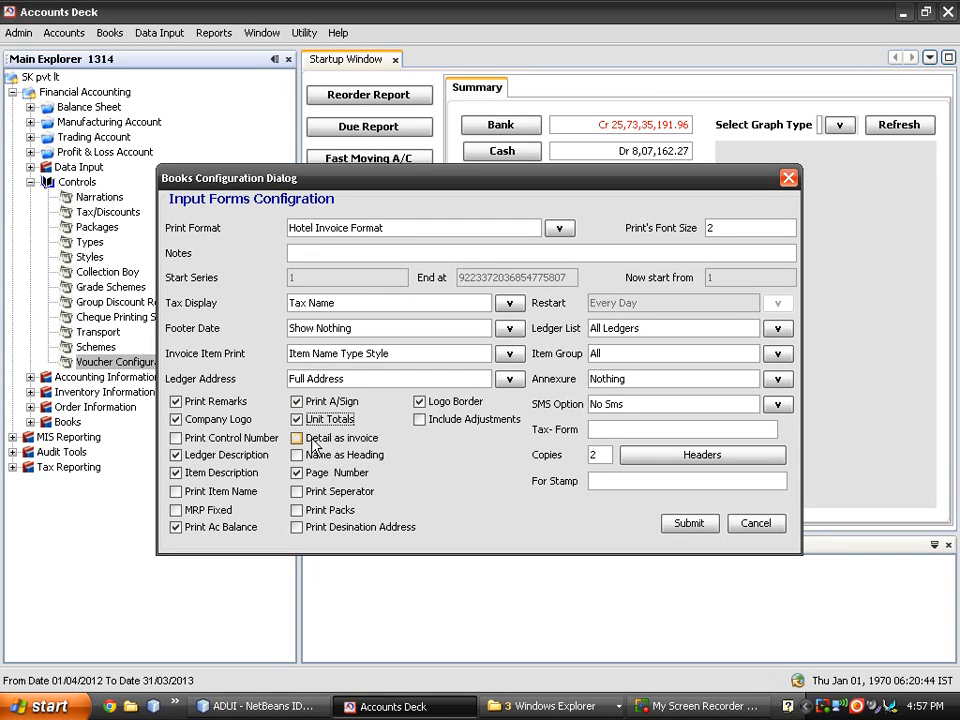
{"action": "left_click", "coordinate": [312, 443]}
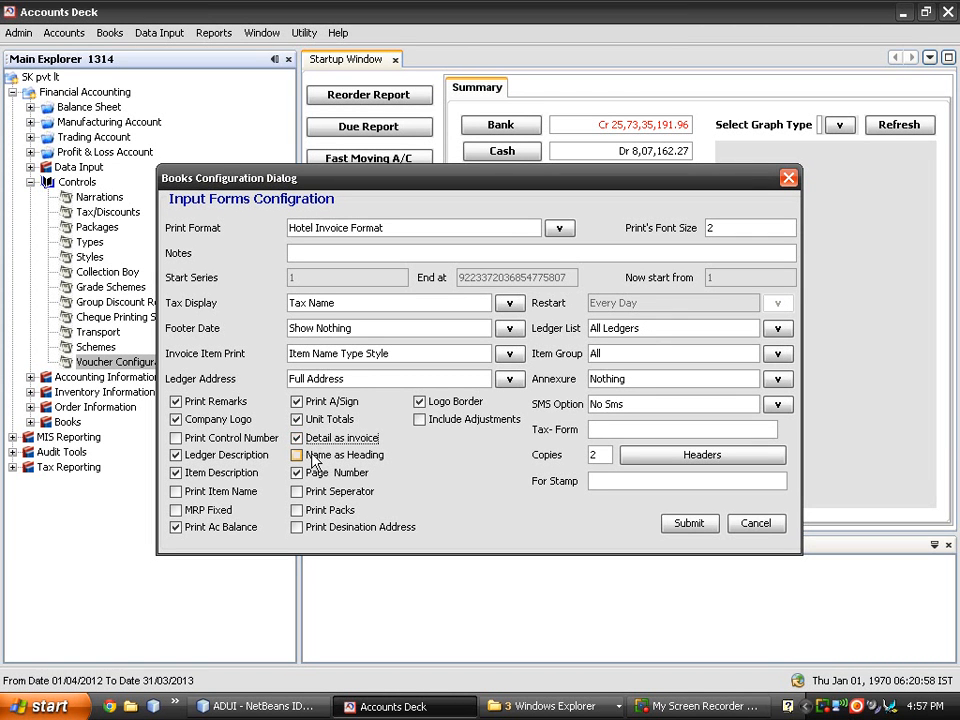
{"action": "left_click", "coordinate": [313, 458]}
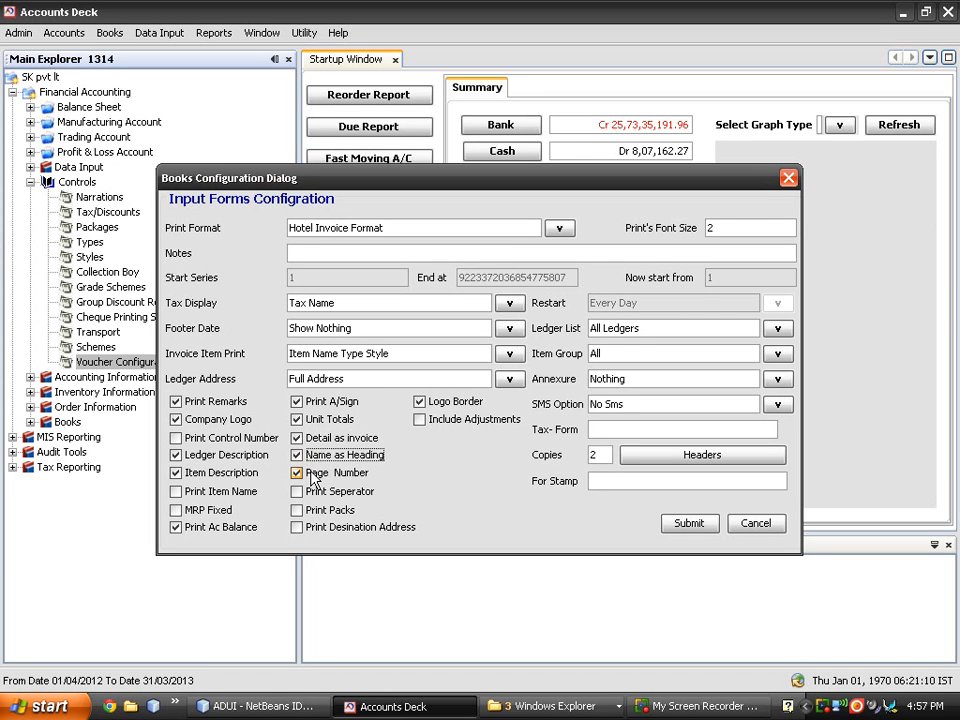
Enable Print Seperator, Print Packs and Print Desination Address, keeping Page Number enabled.
{"action": "left_click", "coordinate": [311, 472]}
{"action": "left_click", "coordinate": [311, 472]}
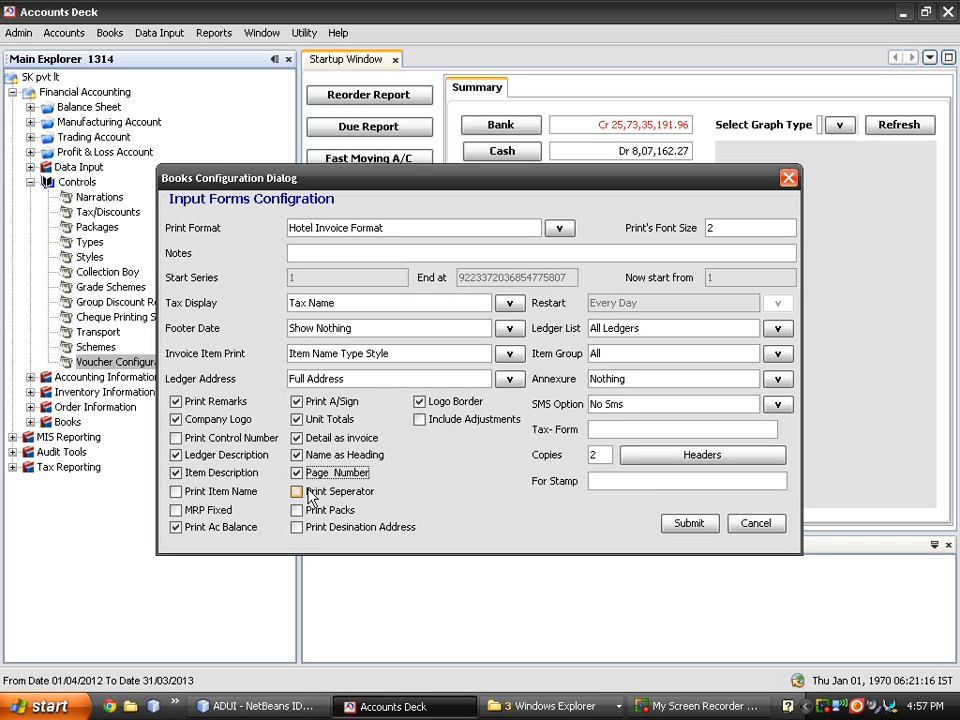
{"action": "left_click", "coordinate": [311, 495]}
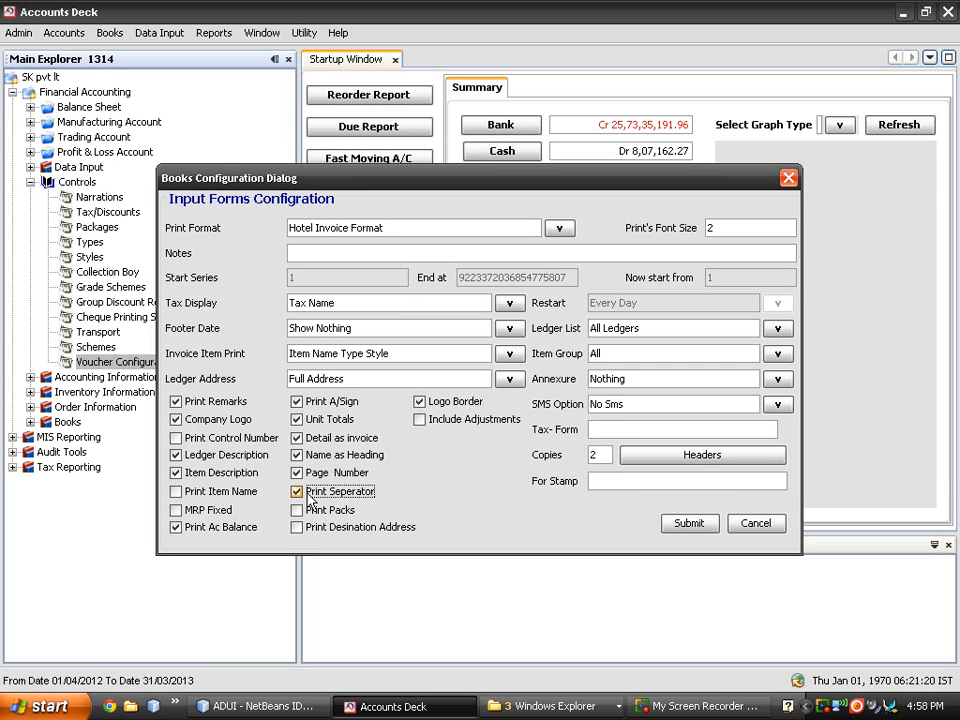
{"action": "left_click", "coordinate": [311, 514]}
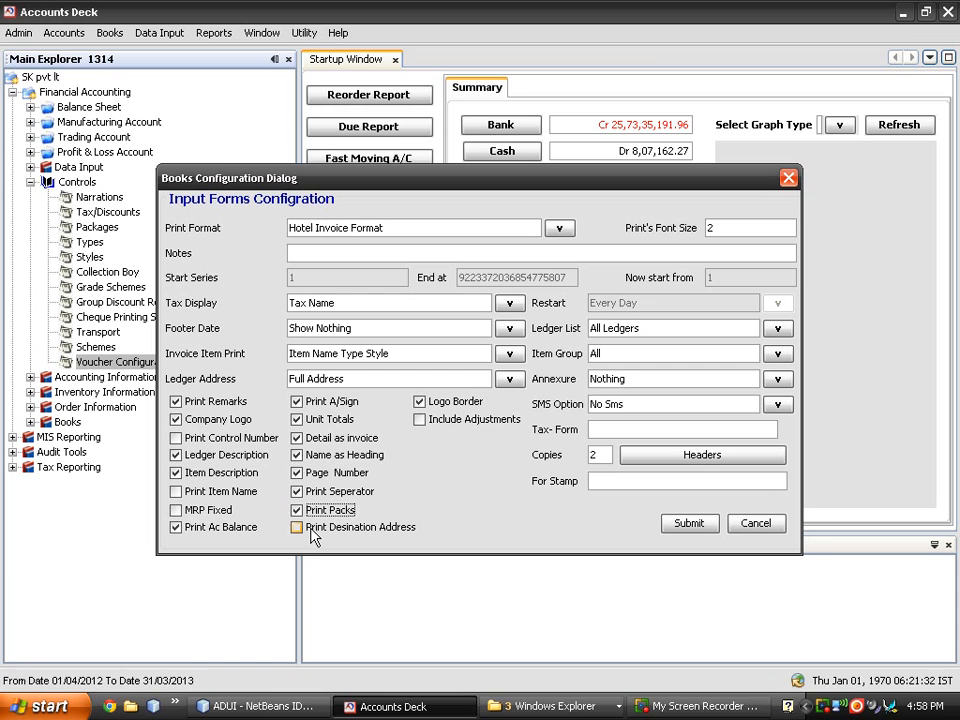
{"action": "left_click", "coordinate": [311, 529]}
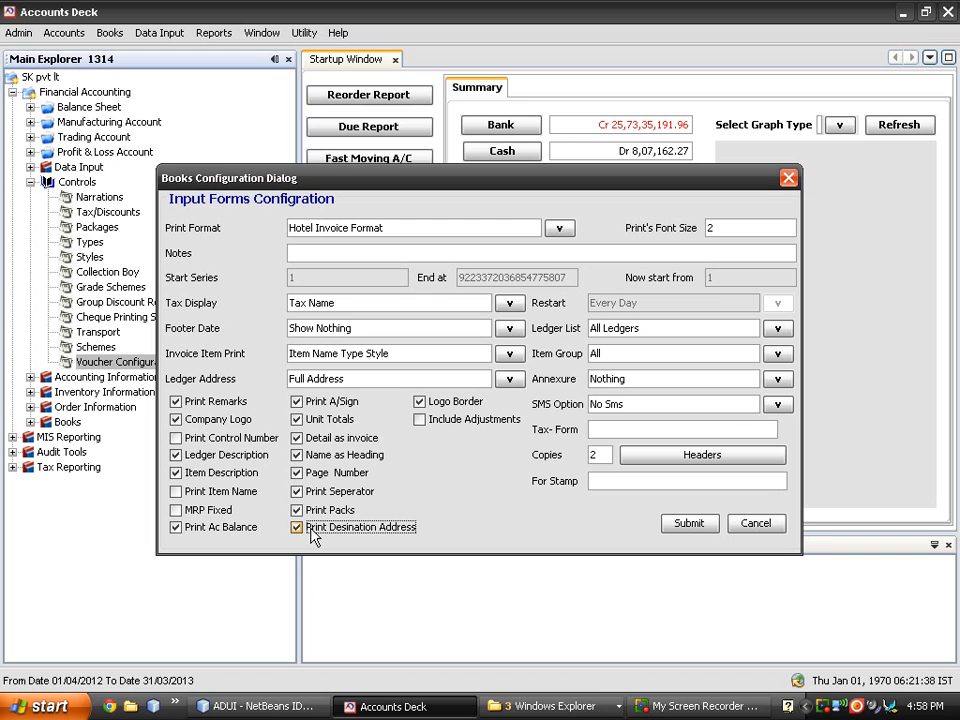
Enable Include Adjustments with Logo Border kept on, and submit the book's configuration.
{"action": "left_click", "coordinate": [431, 405]}
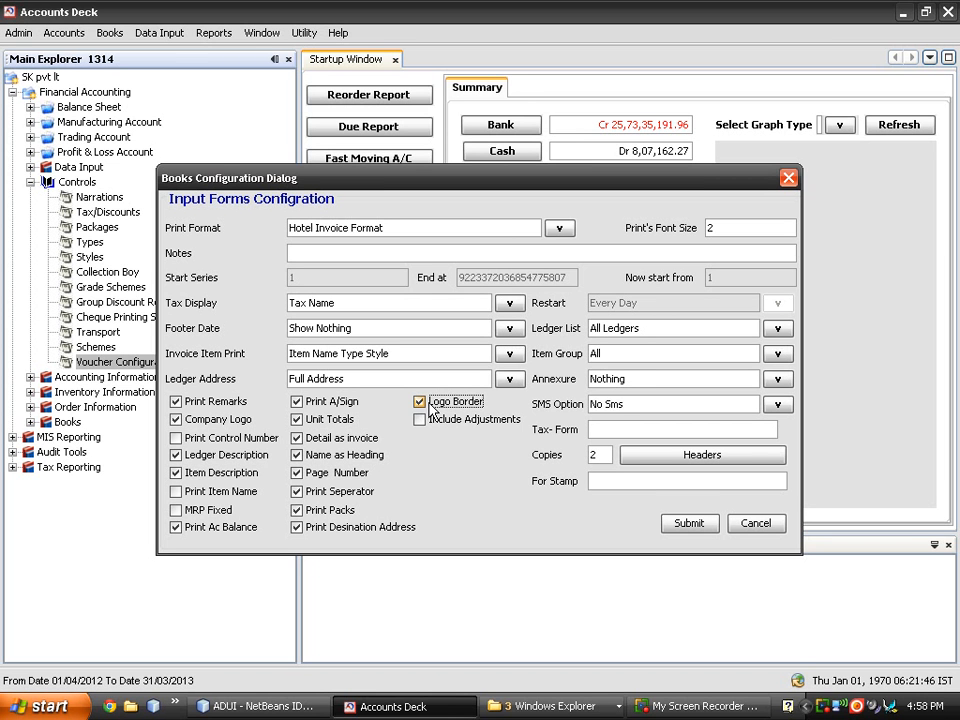
{"action": "left_click", "coordinate": [426, 421]}
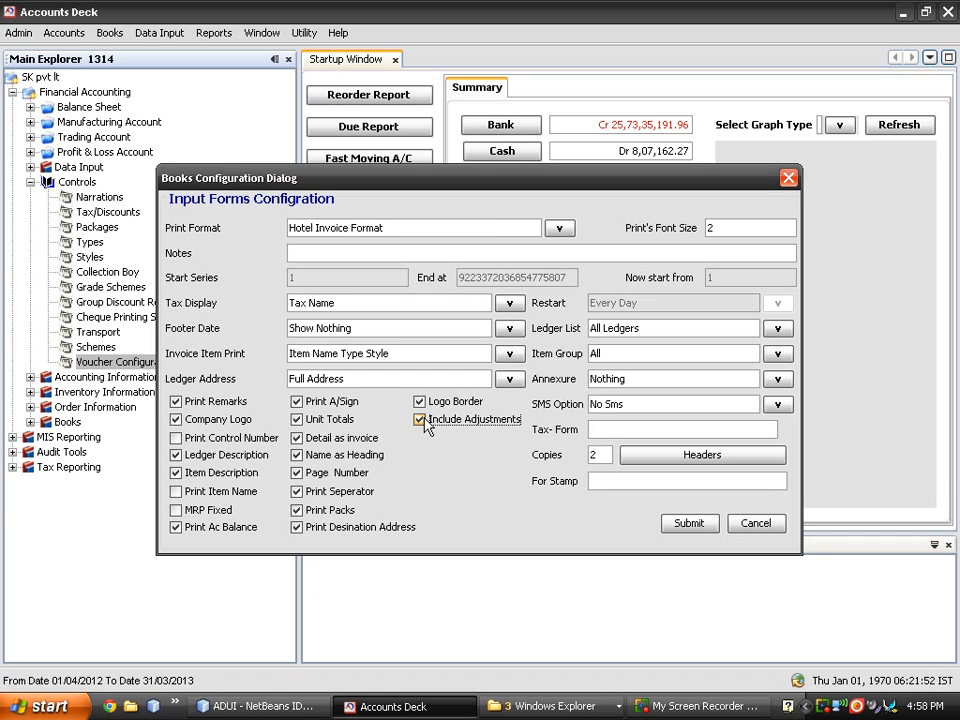
{"action": "left_click", "coordinate": [675, 523]}
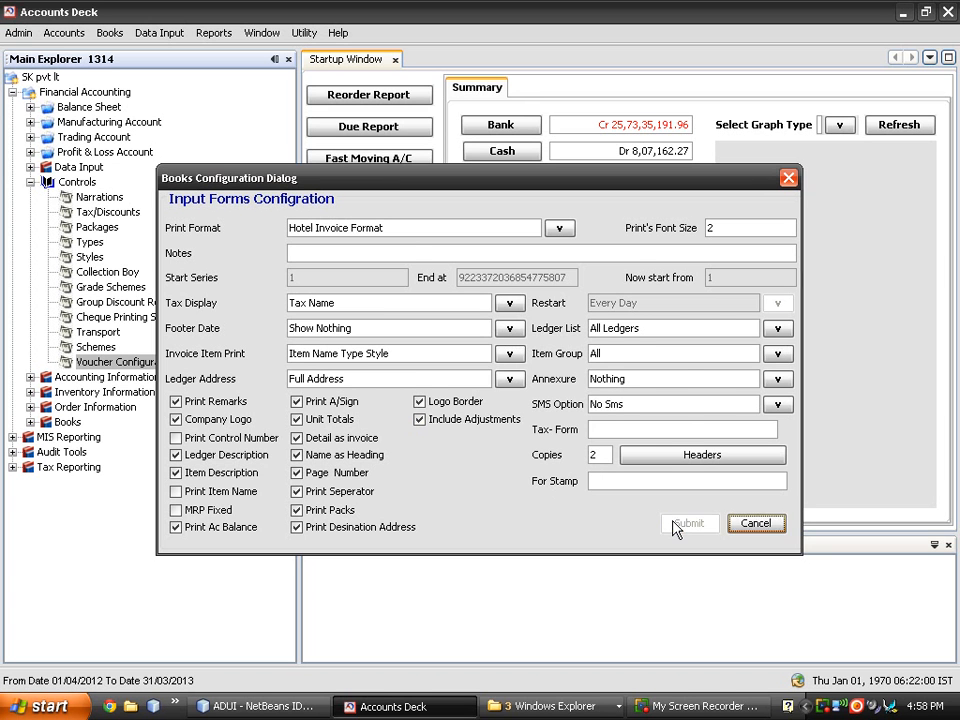
{"action": "left_click", "coordinate": [478, 394]}
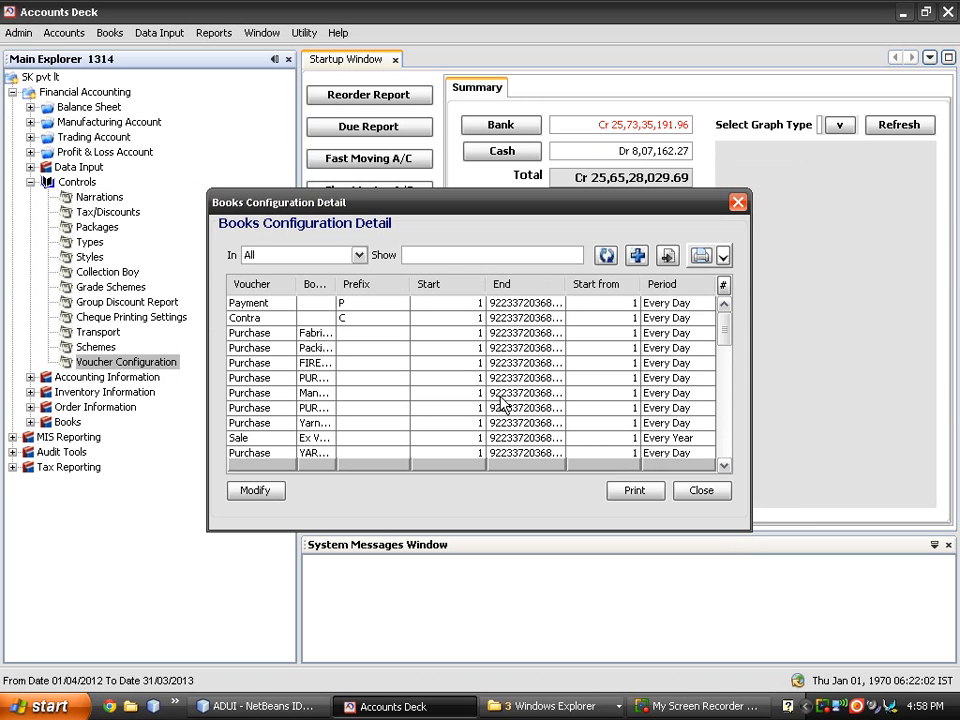